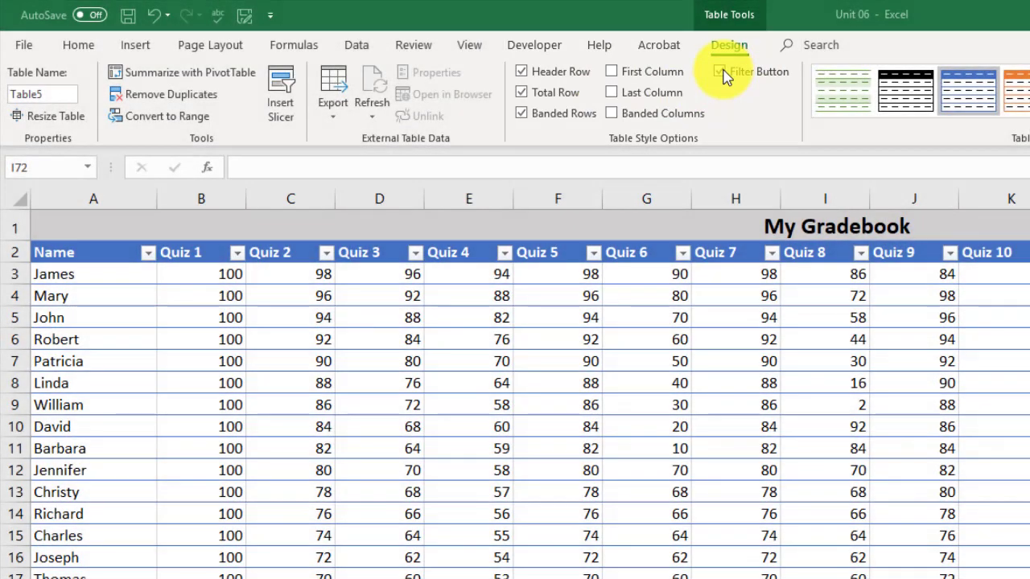
Step: Hide the filter buttons in the gradebook table's header row and show them again
click(721, 72)
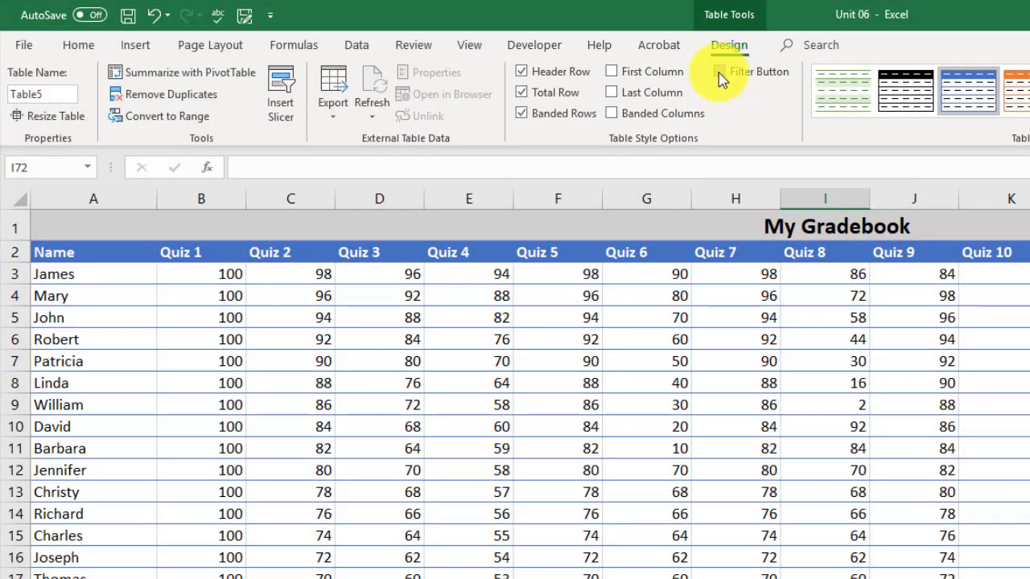
click(719, 74)
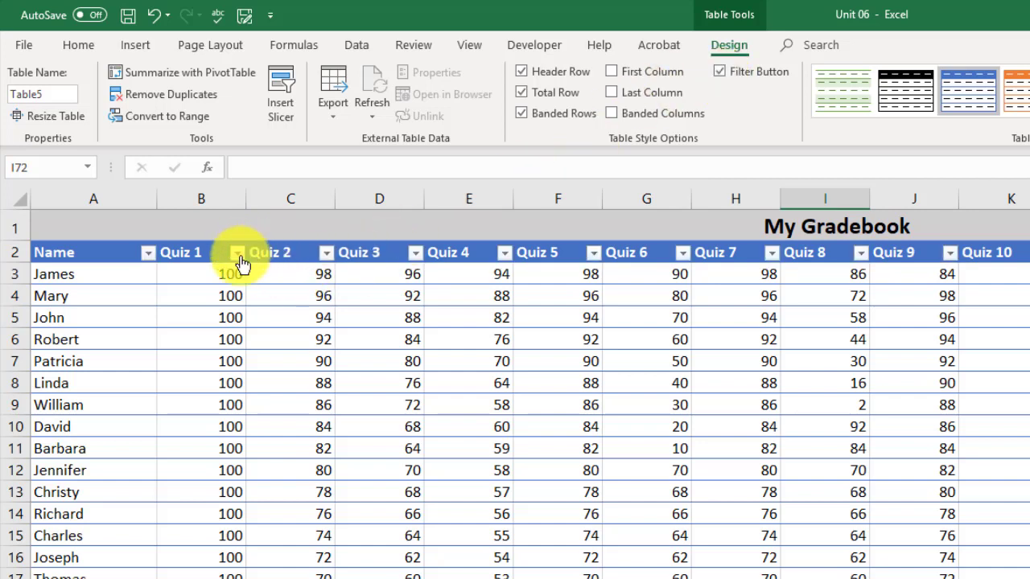
Step: Filter the Quiz 2 column to show only the scores 90, 92, 94, 96 and 98
click(328, 254)
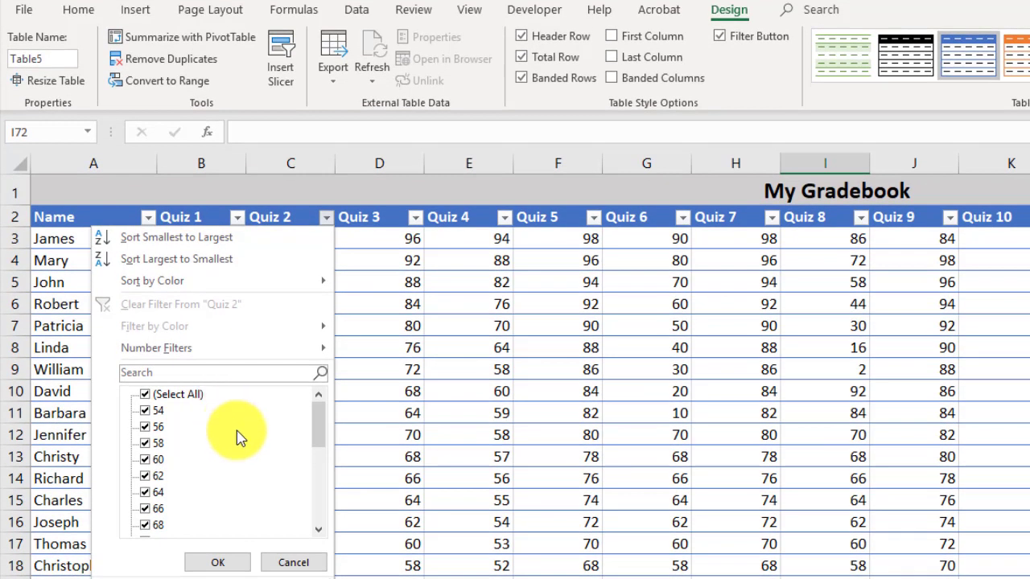
scroll(234, 444, down, 1)
scroll(233, 439, up, 1)
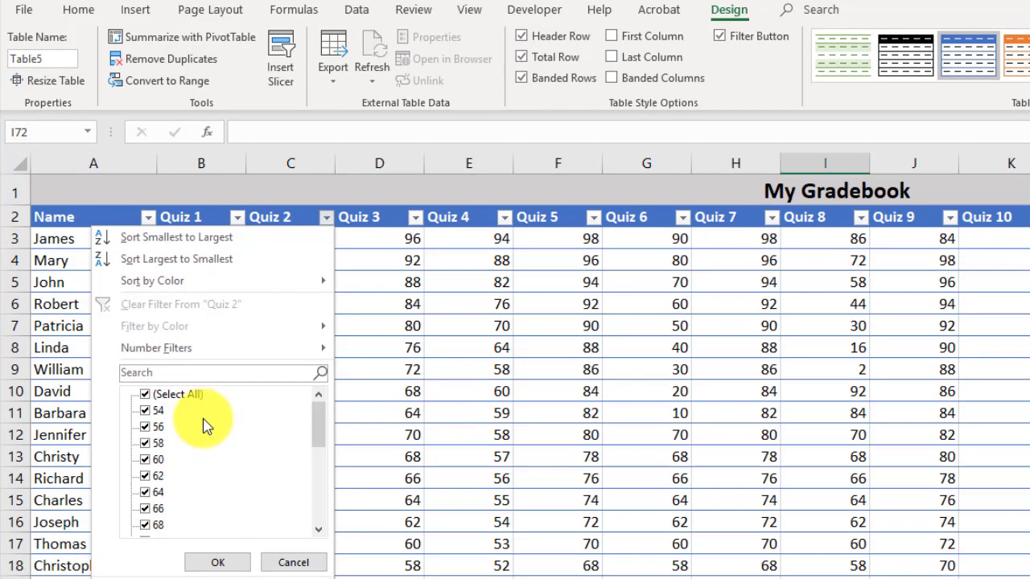
scroll(196, 400, down, 1)
scroll(193, 397, up, 1)
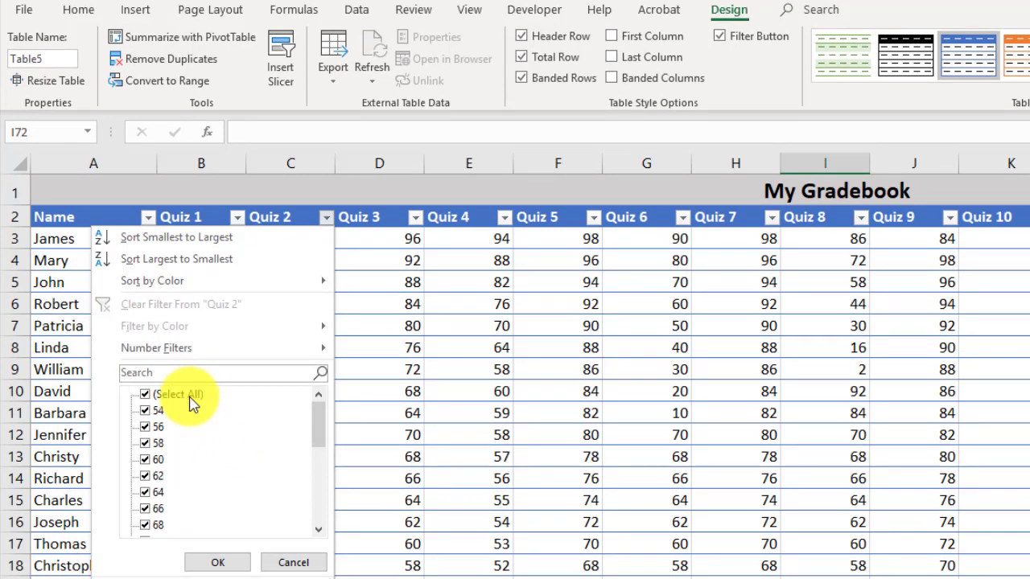
click(150, 400)
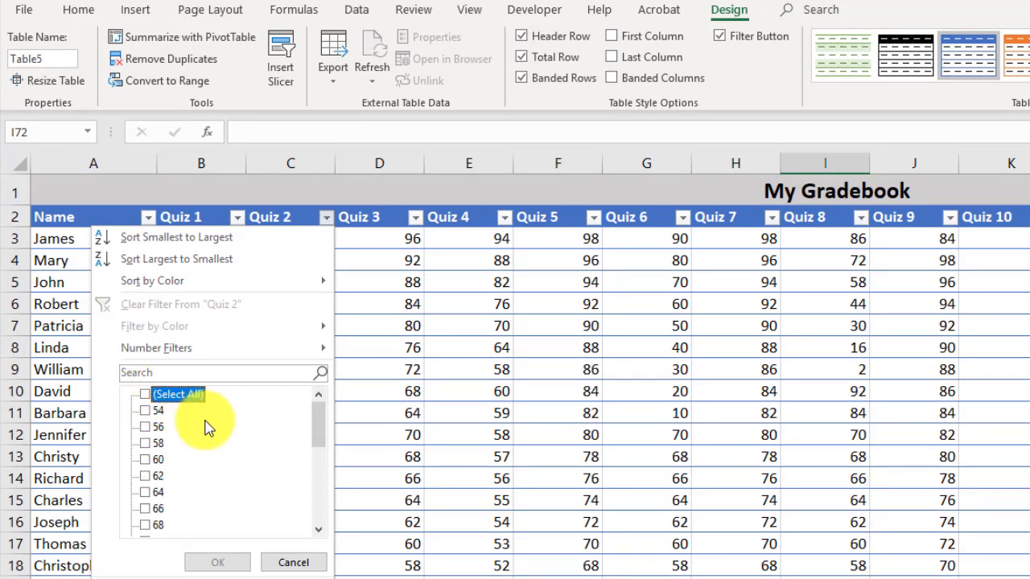
scroll(205, 427, down, 5)
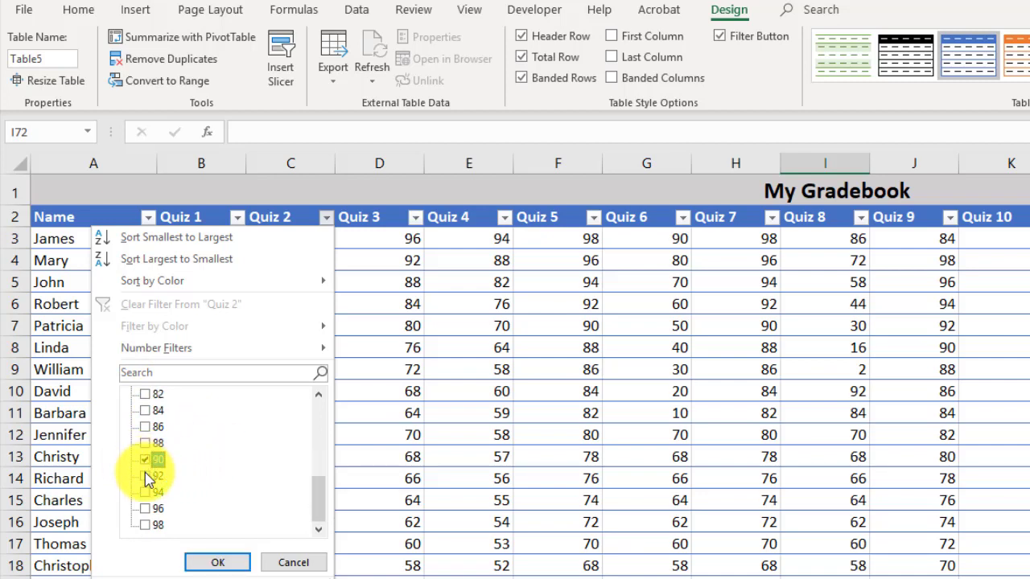
click(146, 475)
click(146, 492)
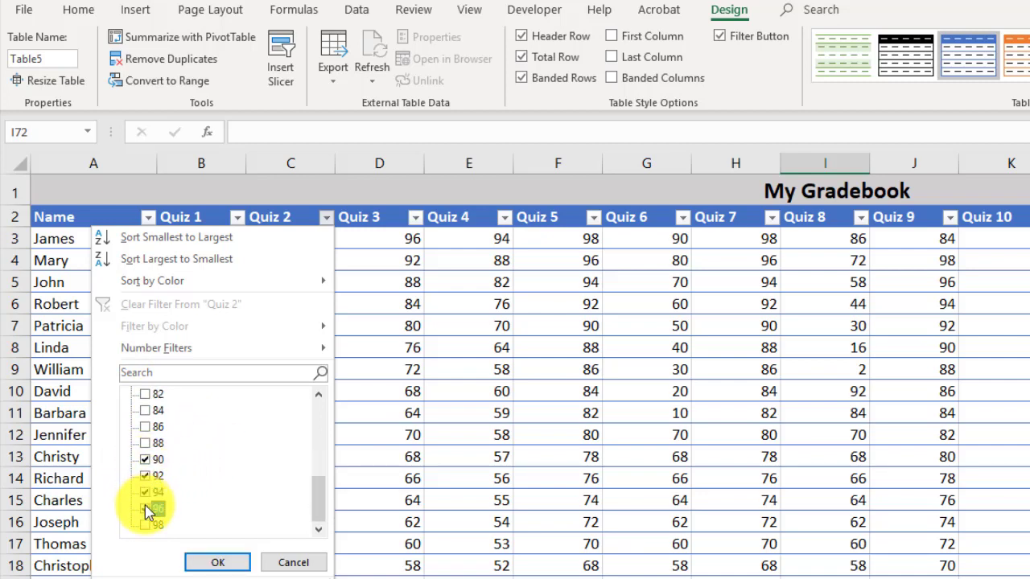
click(145, 507)
click(145, 525)
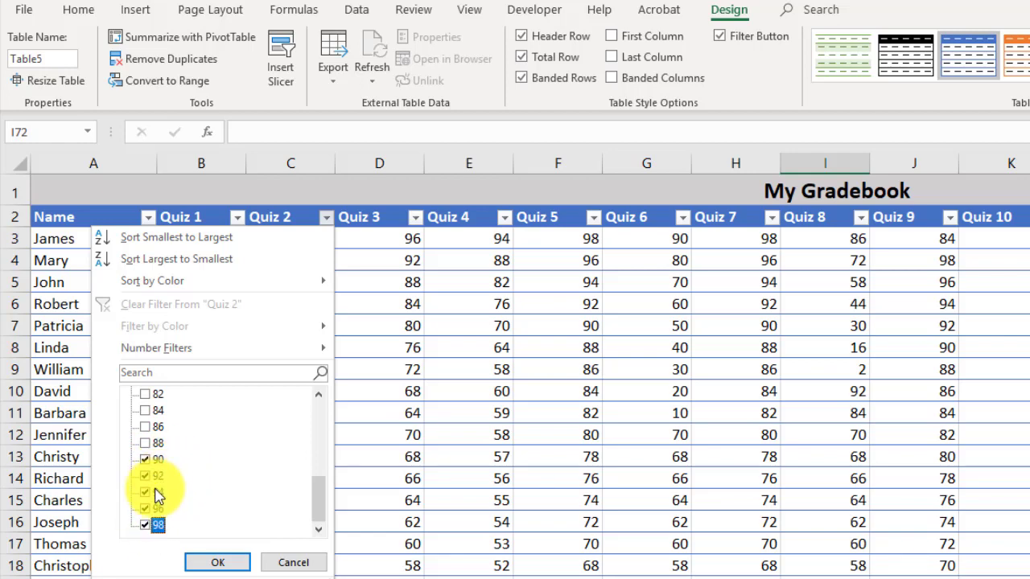
click(215, 563)
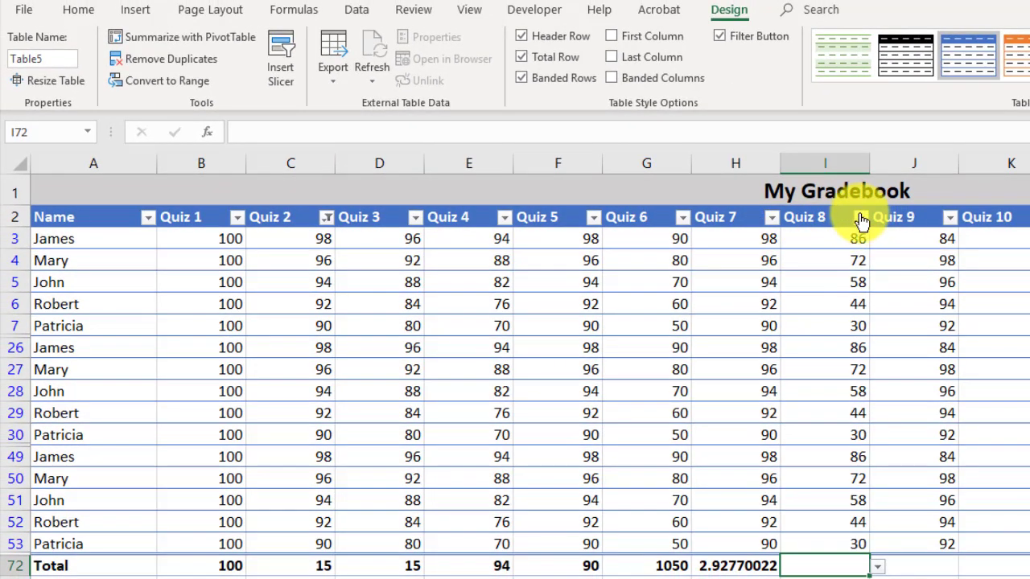
Step: Filter the Quiz 8 column as well so that only the scores 72 and 86 are shown
click(860, 218)
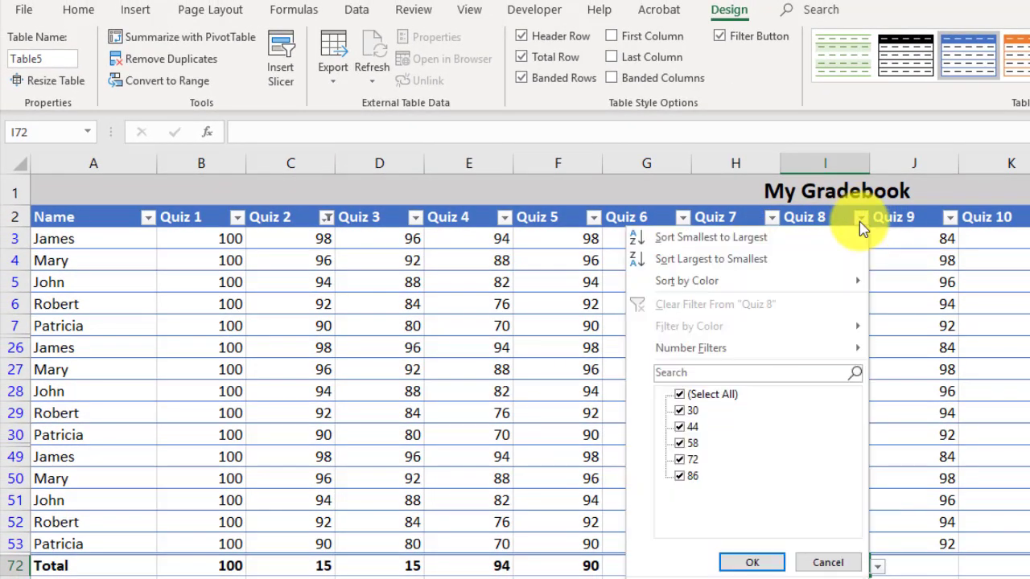
click(680, 395)
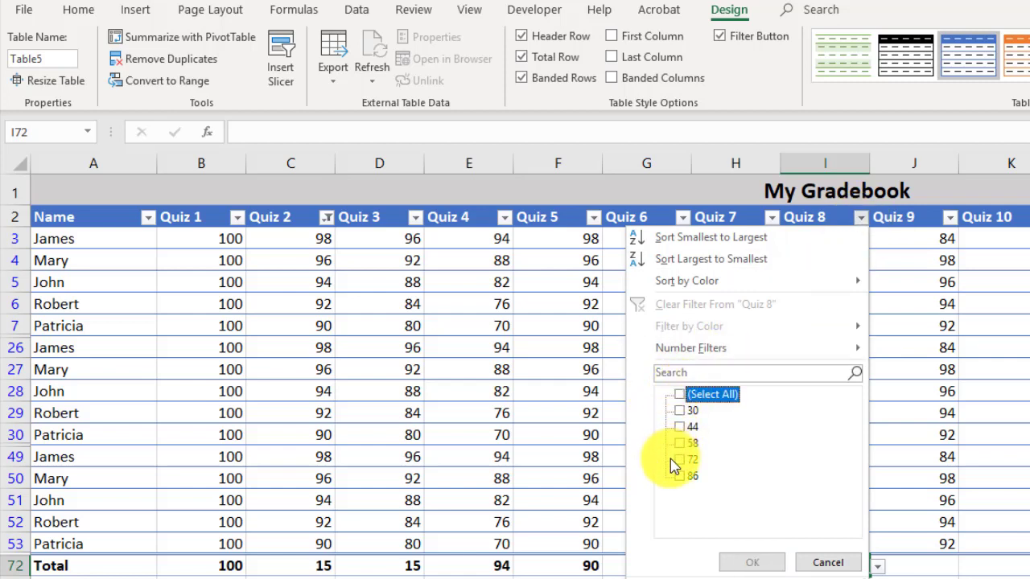
click(678, 477)
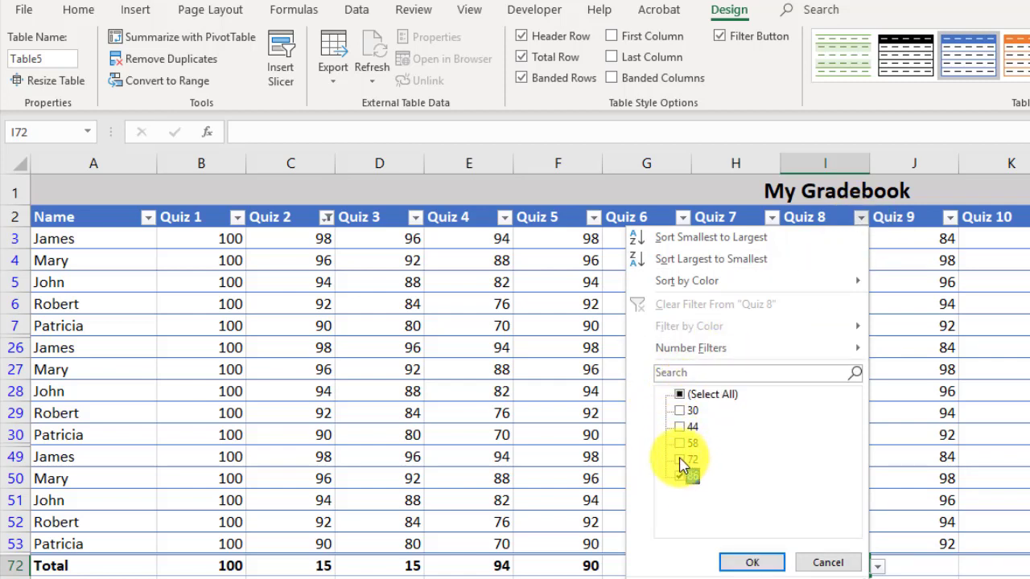
click(680, 459)
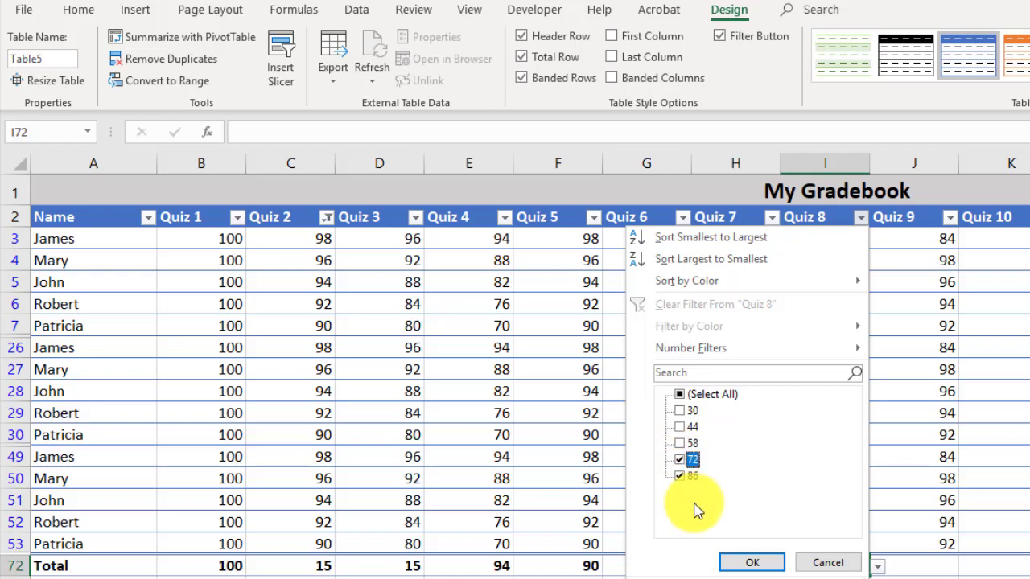
click(755, 563)
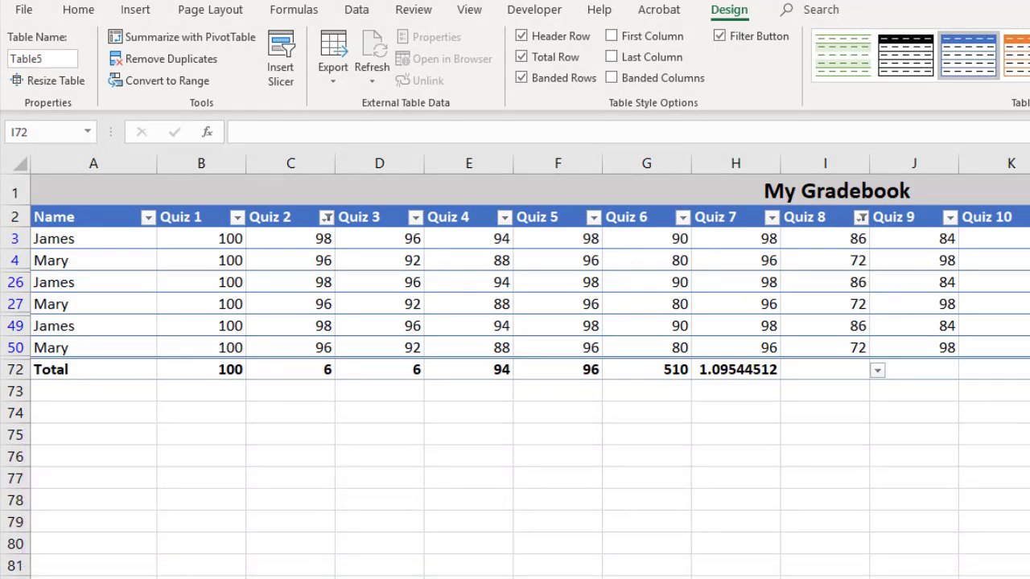
Step: Clear the filters from the Quiz 8 and Quiz 2 columns
click(862, 218)
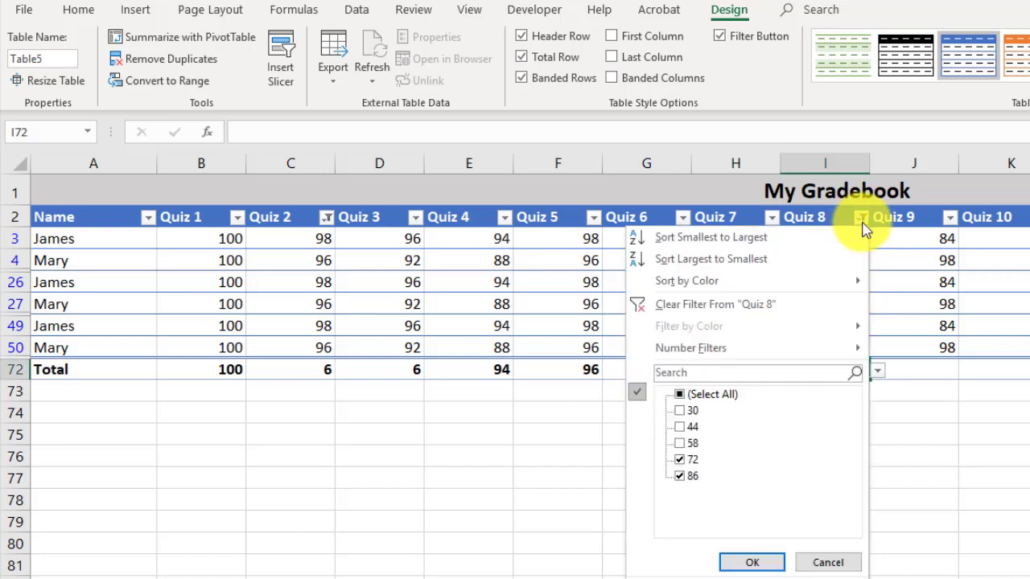
click(754, 313)
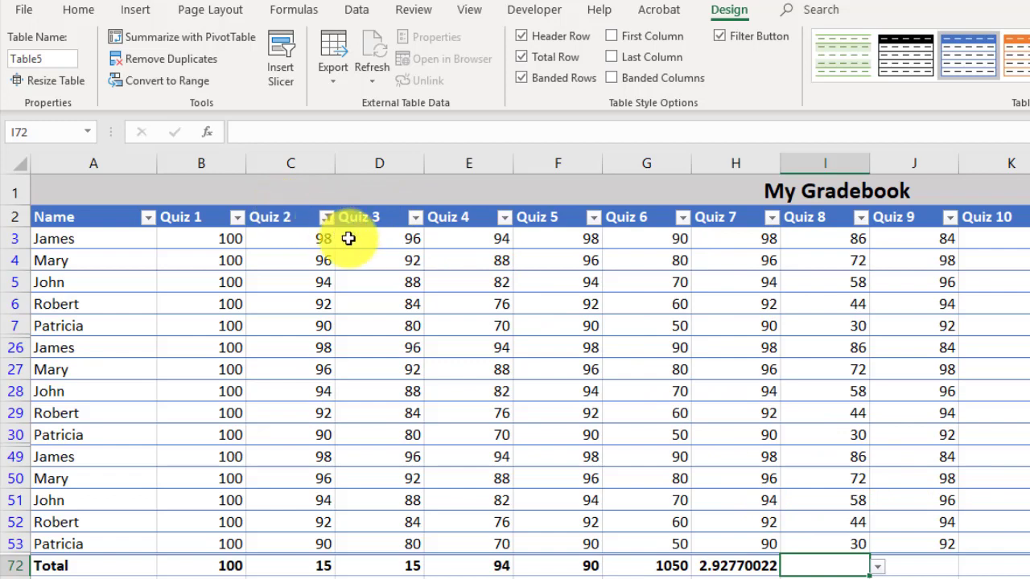
click(326, 219)
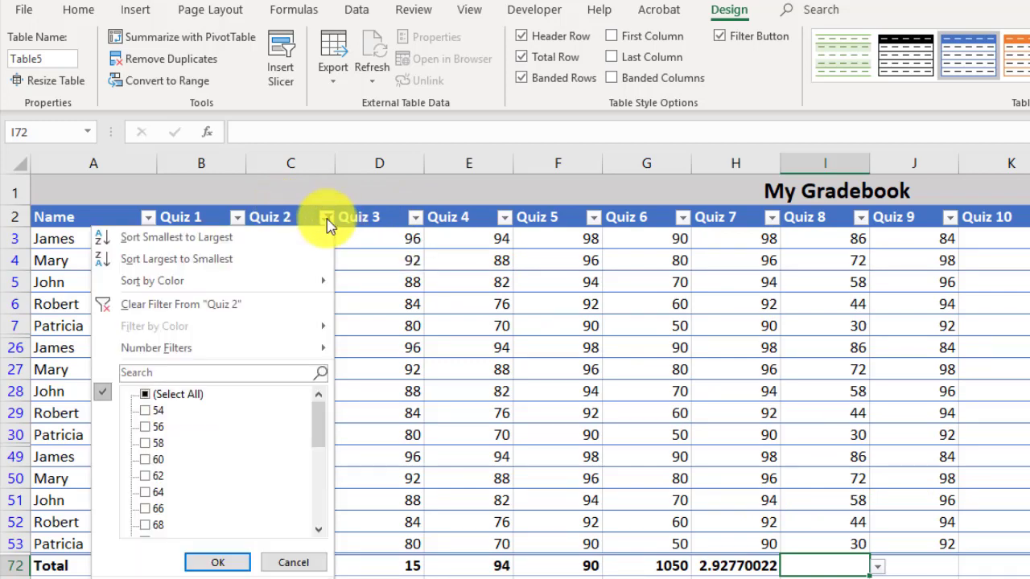
click(222, 311)
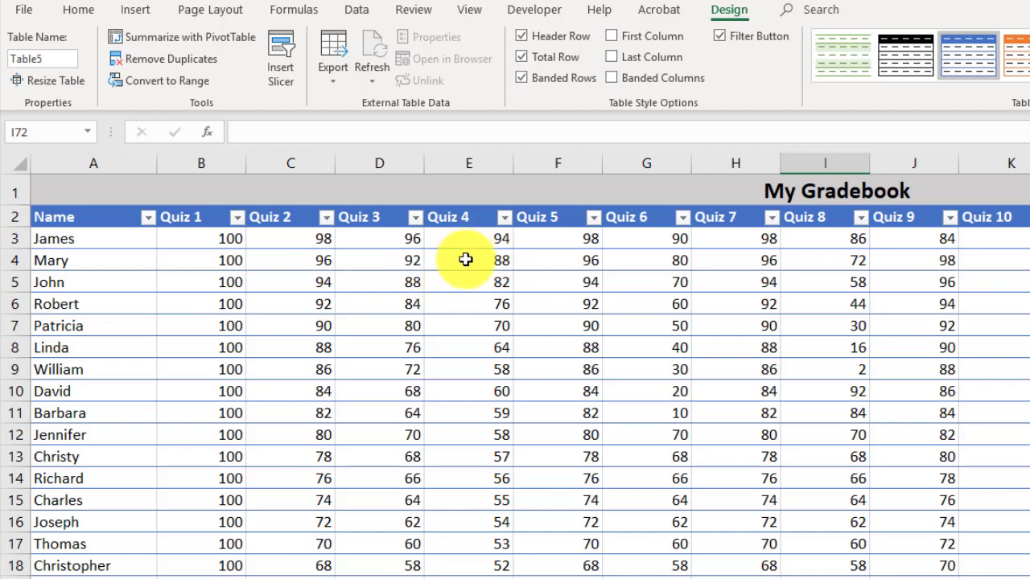
Step: Apply a number filter to the Quiz 4 column for scores greater than or equal to 80
click(505, 218)
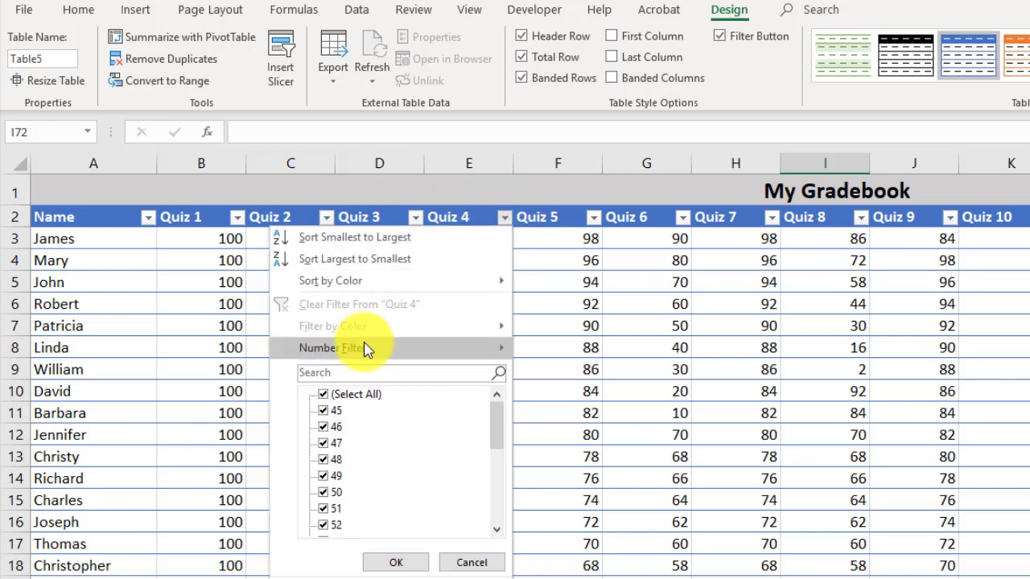
mouse_move(368, 346)
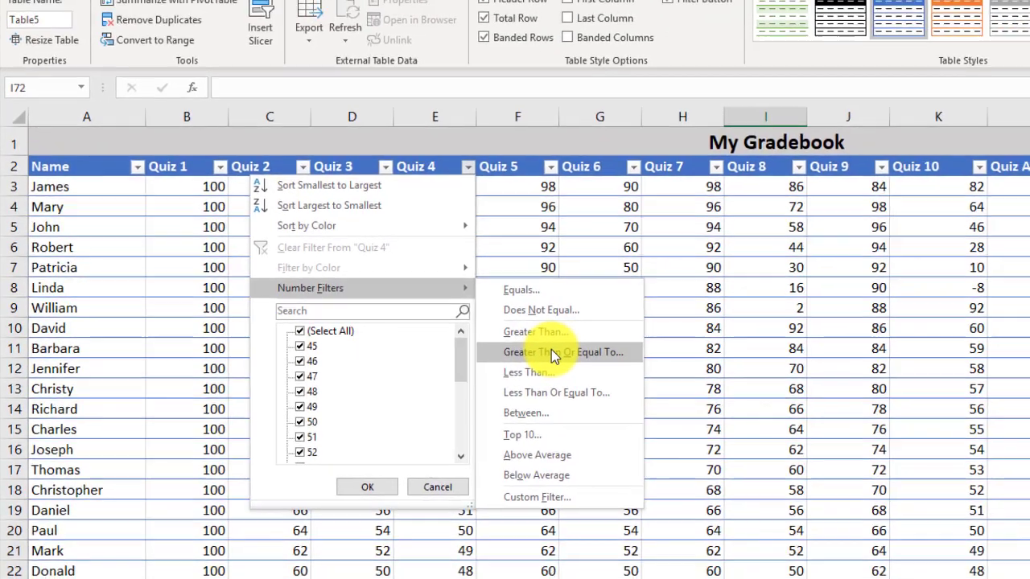
click(552, 352)
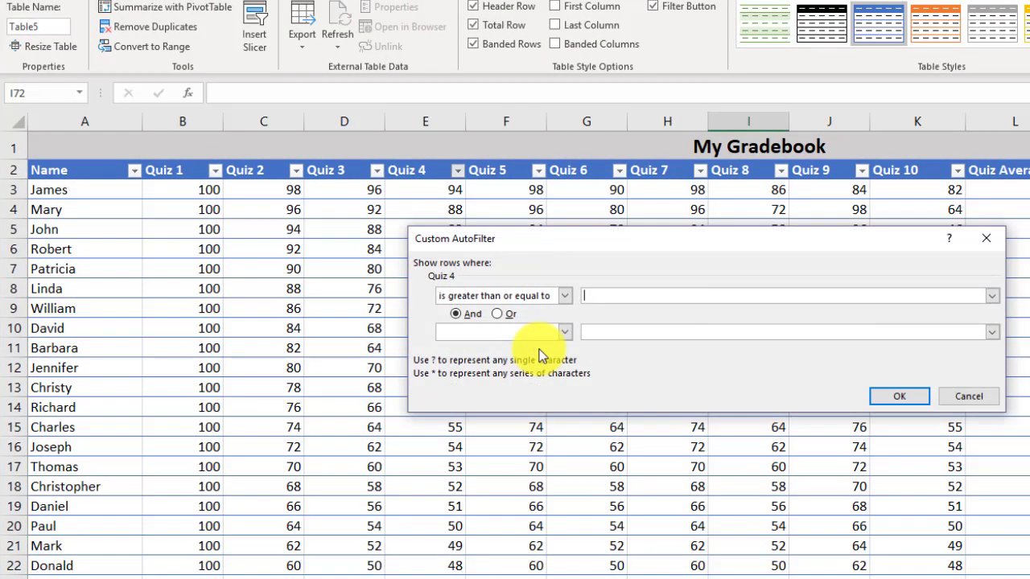
text(80)
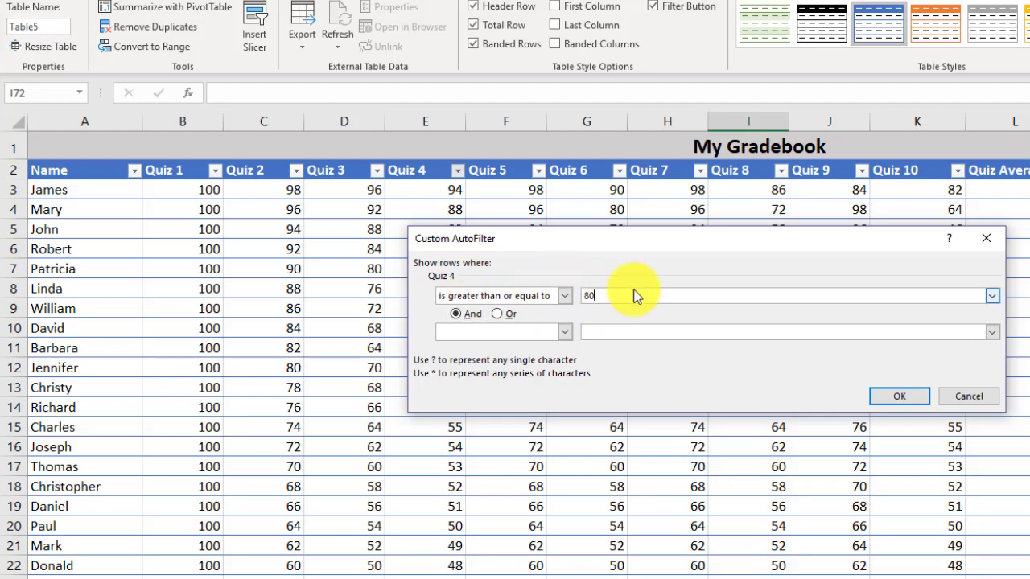
click(899, 399)
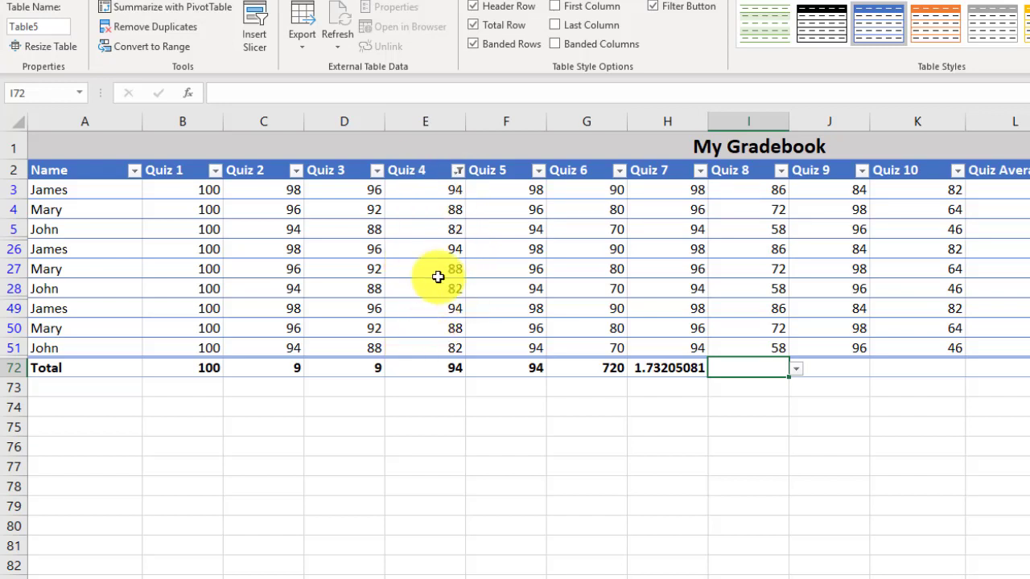
Step: Clear the number filter from the Quiz 4 column
click(459, 173)
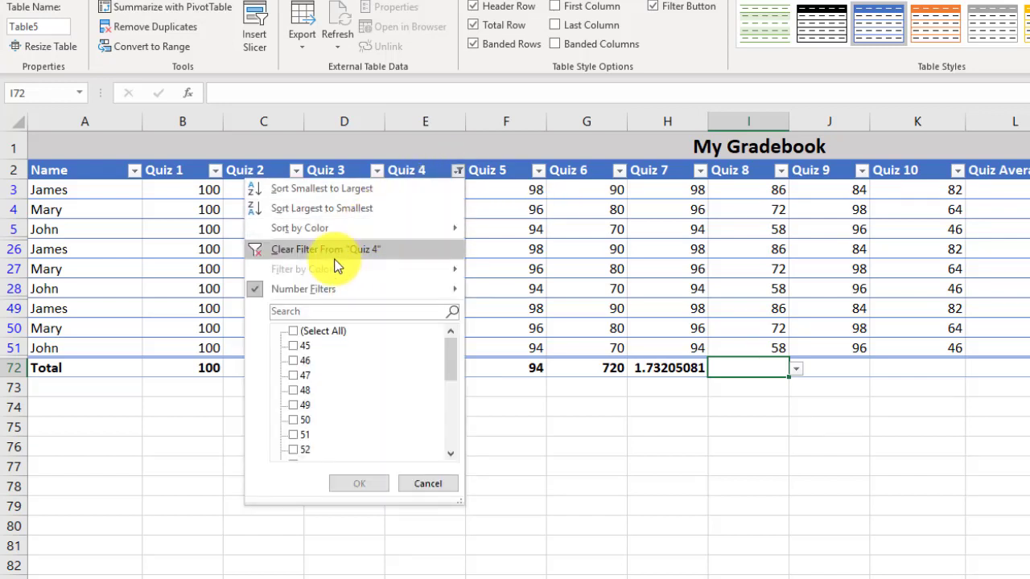
mouse_move(323, 289)
click(340, 250)
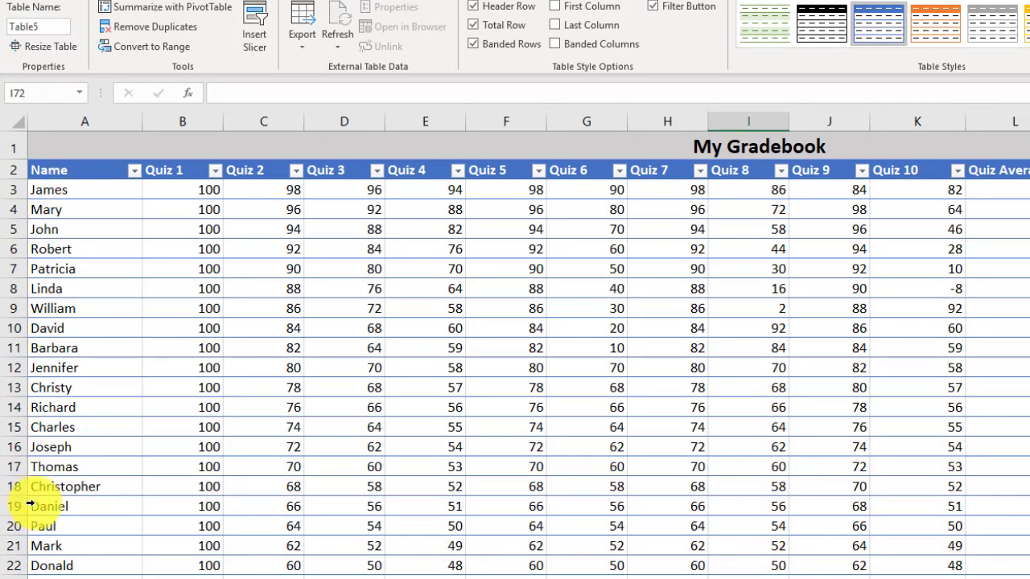
Step: Sort the gradebook table alphabetically from A to Z by the Name column
click(135, 170)
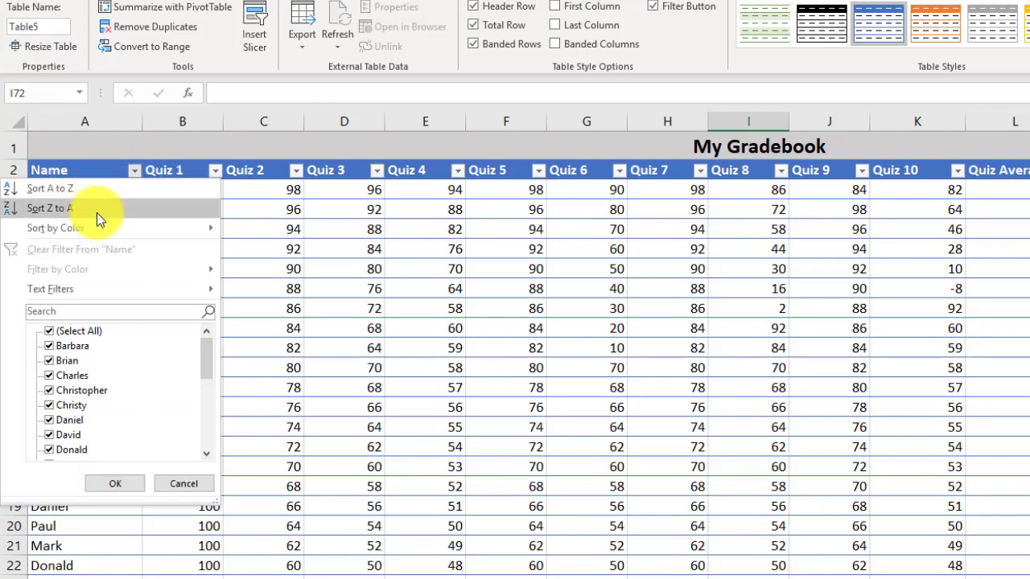
mouse_move(113, 233)
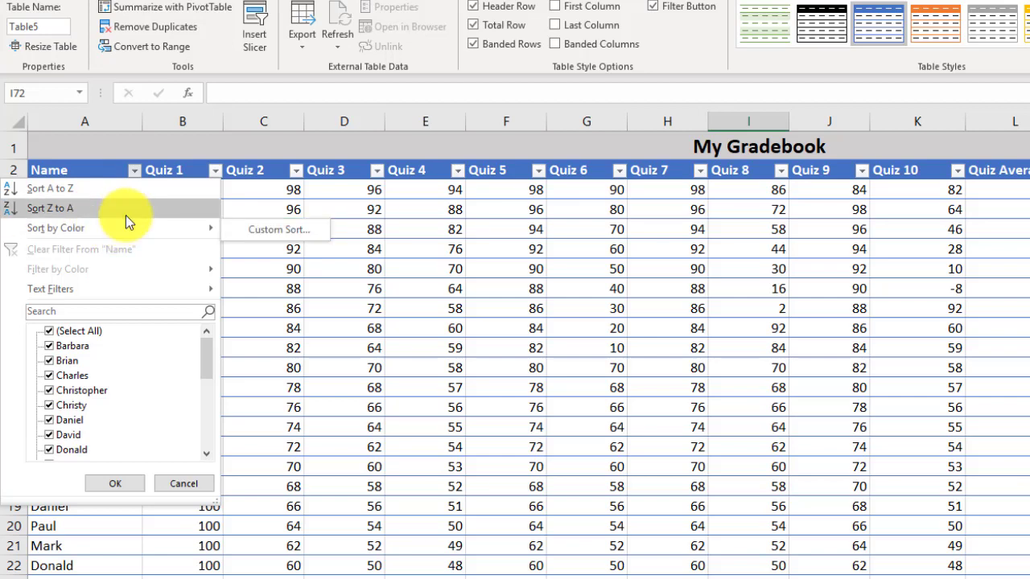
click(118, 192)
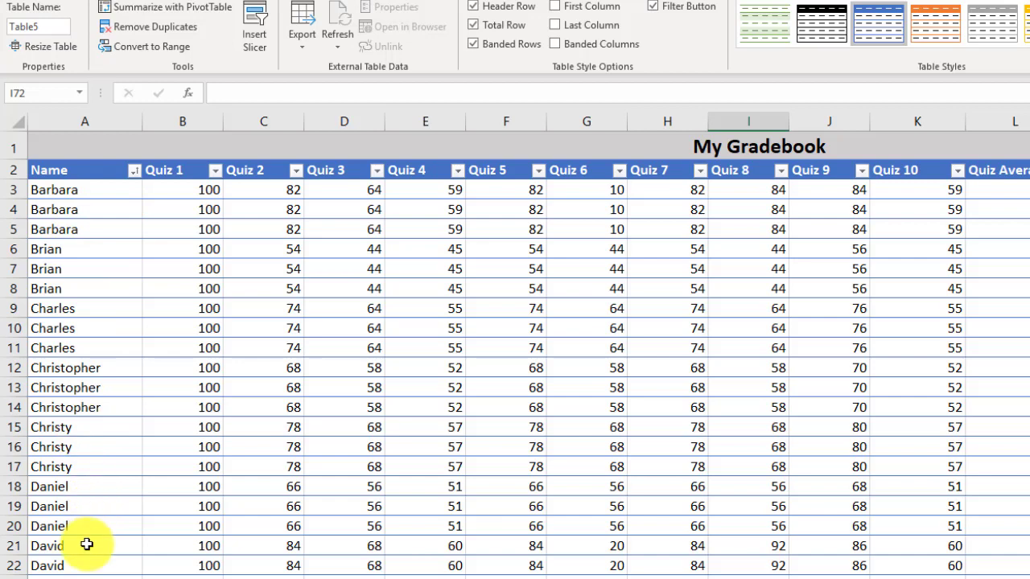
click(134, 170)
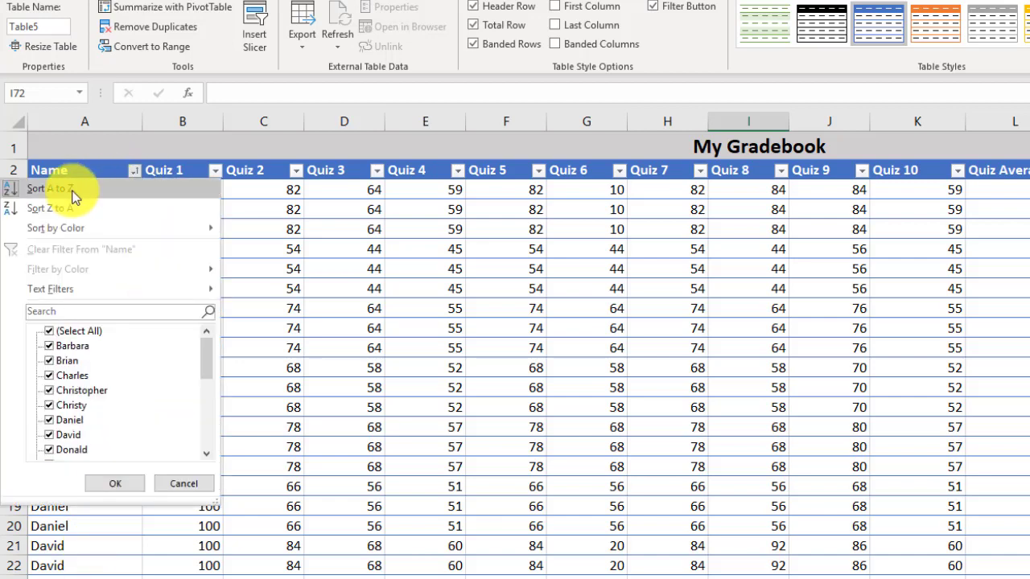
click(71, 192)
click(135, 172)
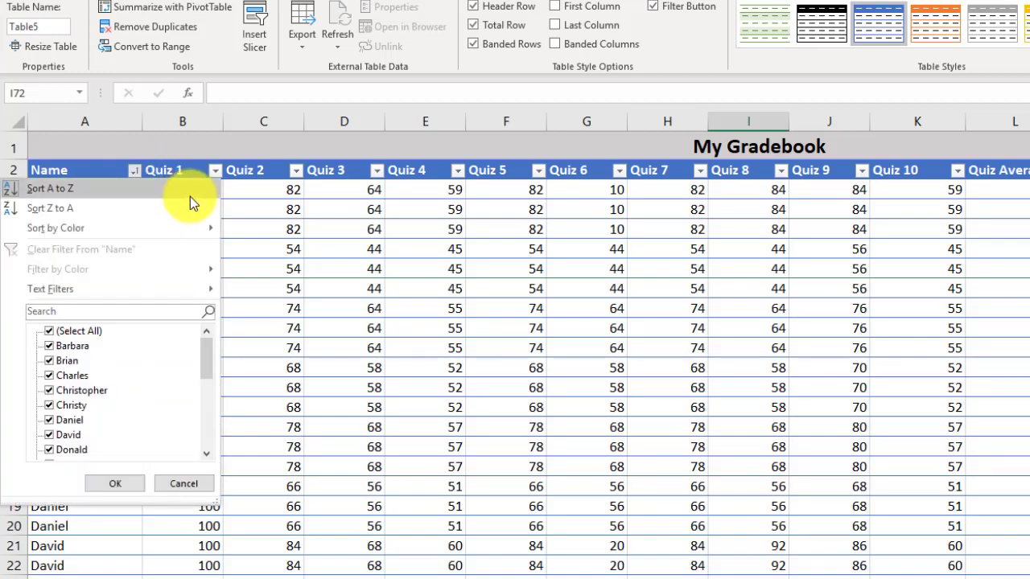
click(391, 242)
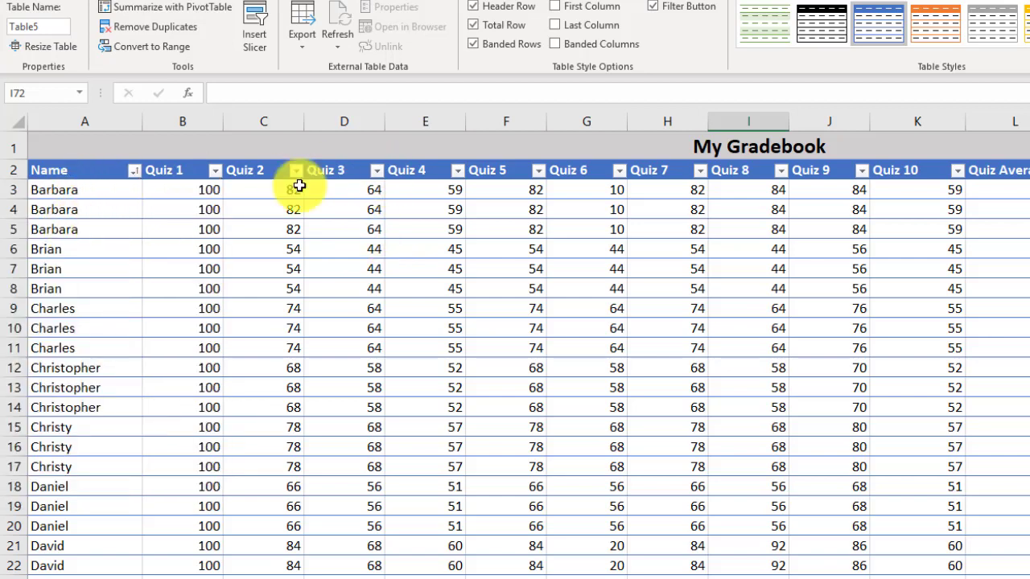
Step: Sort the gradebook table by the Quiz 3 column from largest to smallest
click(376, 170)
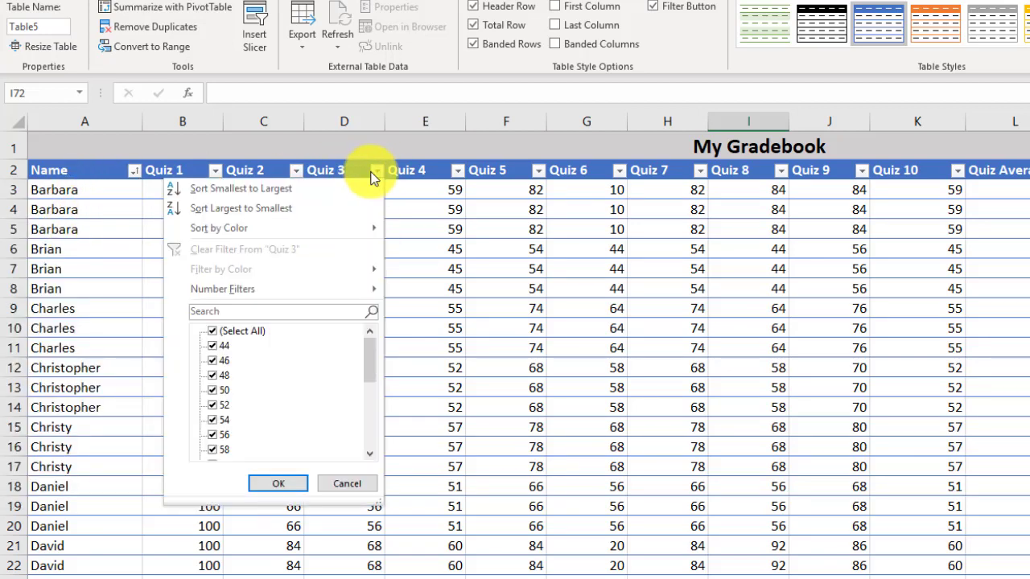
click(290, 212)
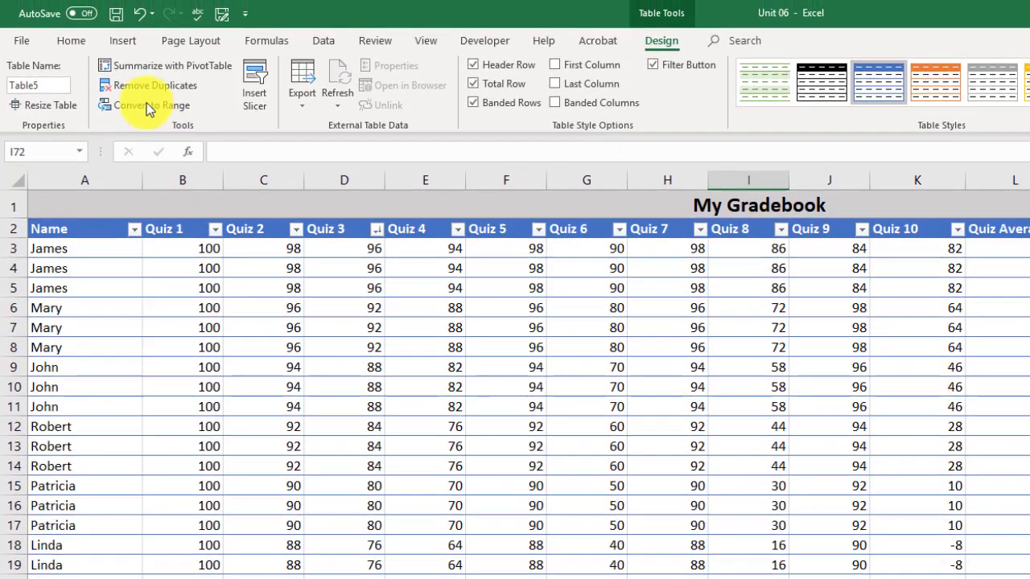
Step: Open the custom sort settings for the gradebook table and delete the existing Quiz 3 sort level
click(71, 41)
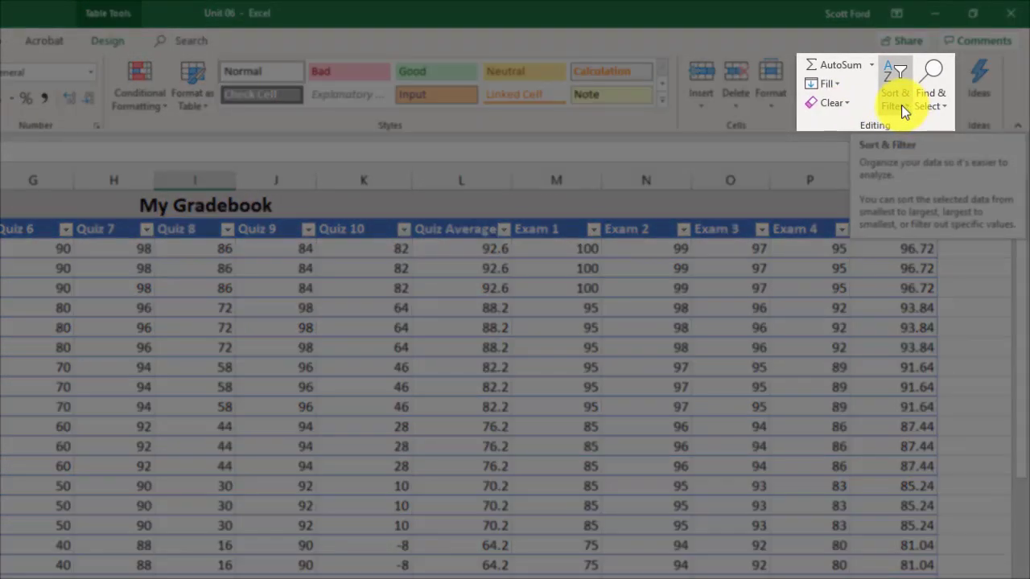
click(902, 104)
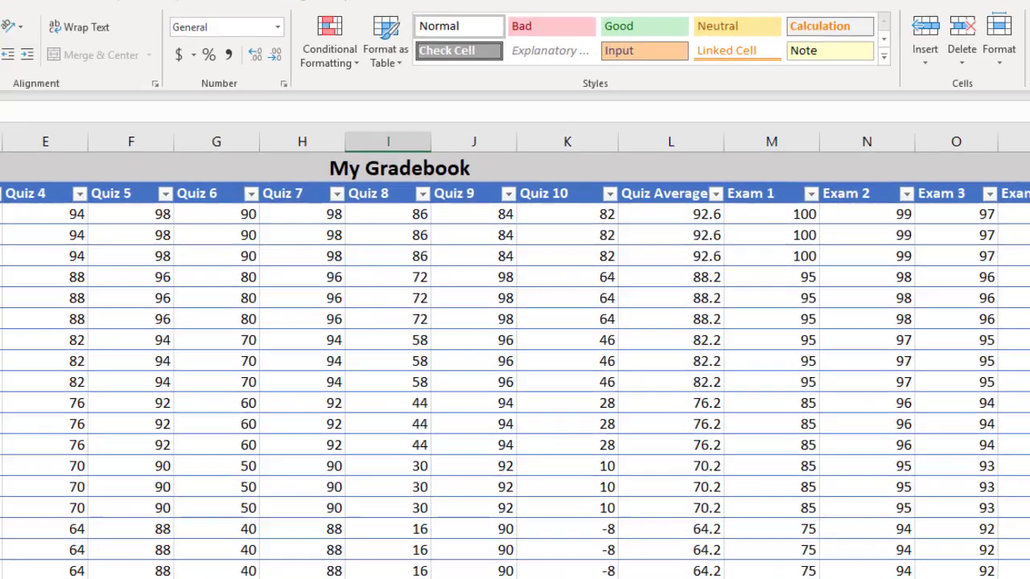
click(926, 169)
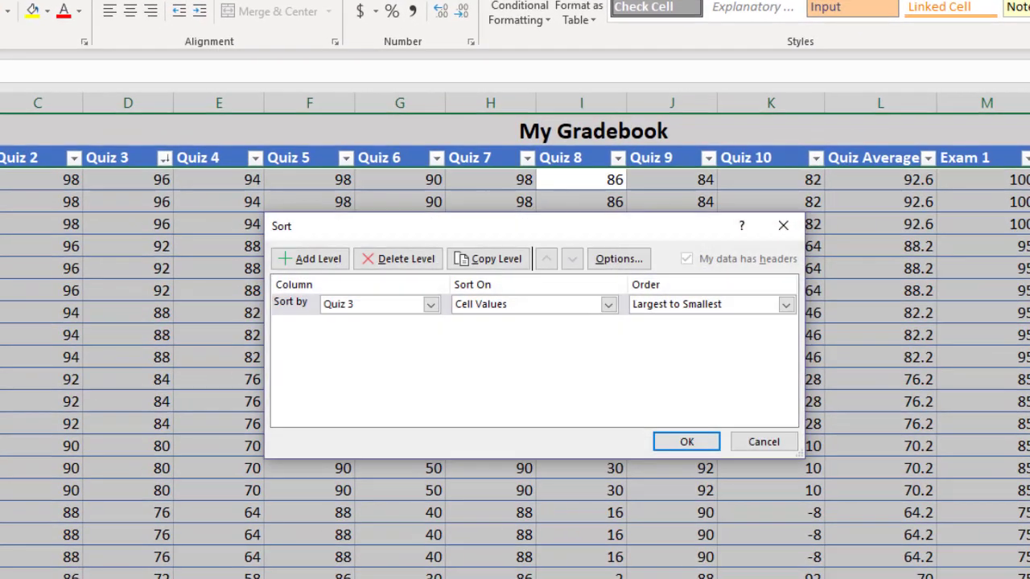
drag(480, 226, 463, 194)
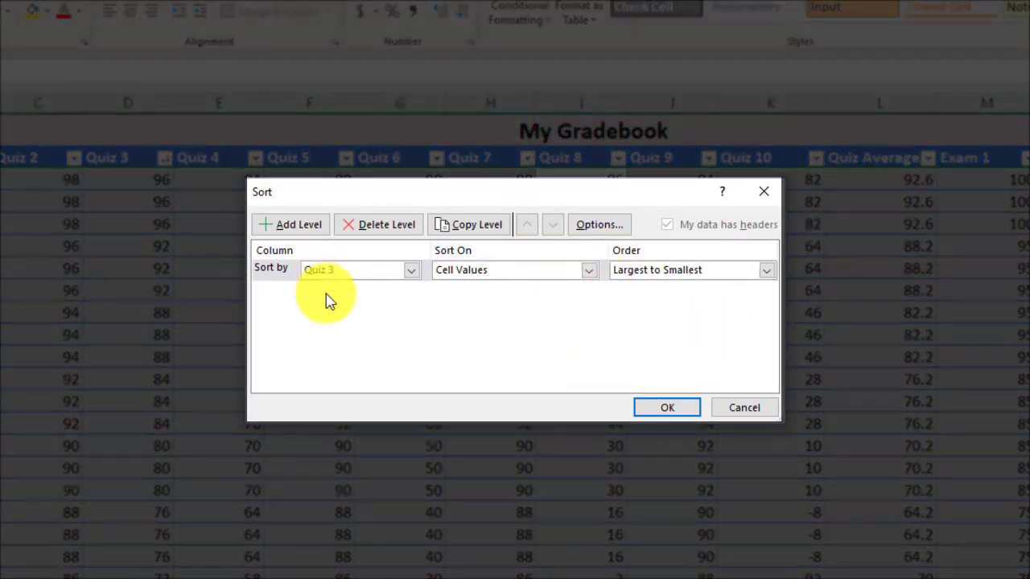
click(375, 228)
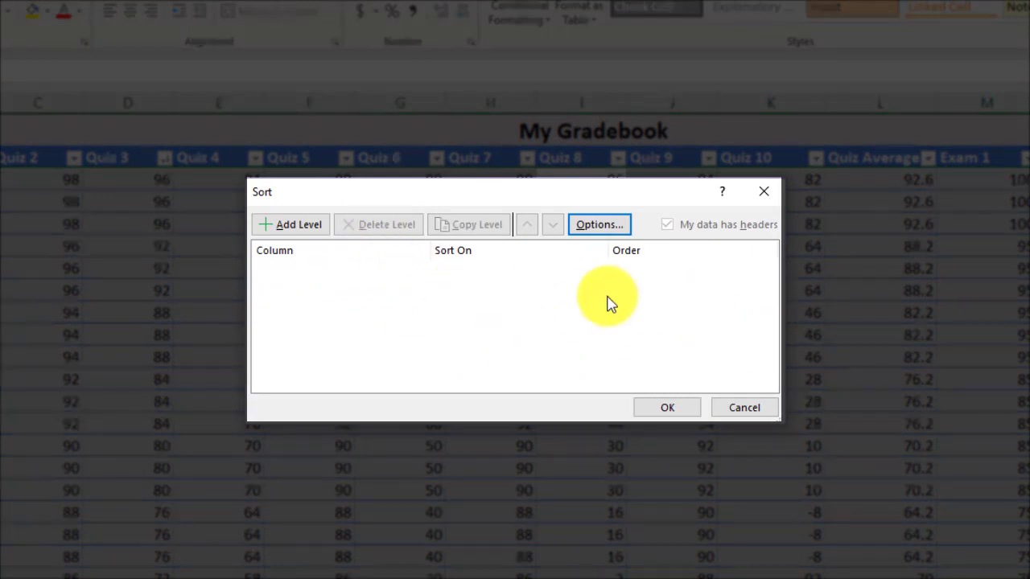
Step: Add a first sort level on the Name column by cell values, ordered A to Z
click(294, 227)
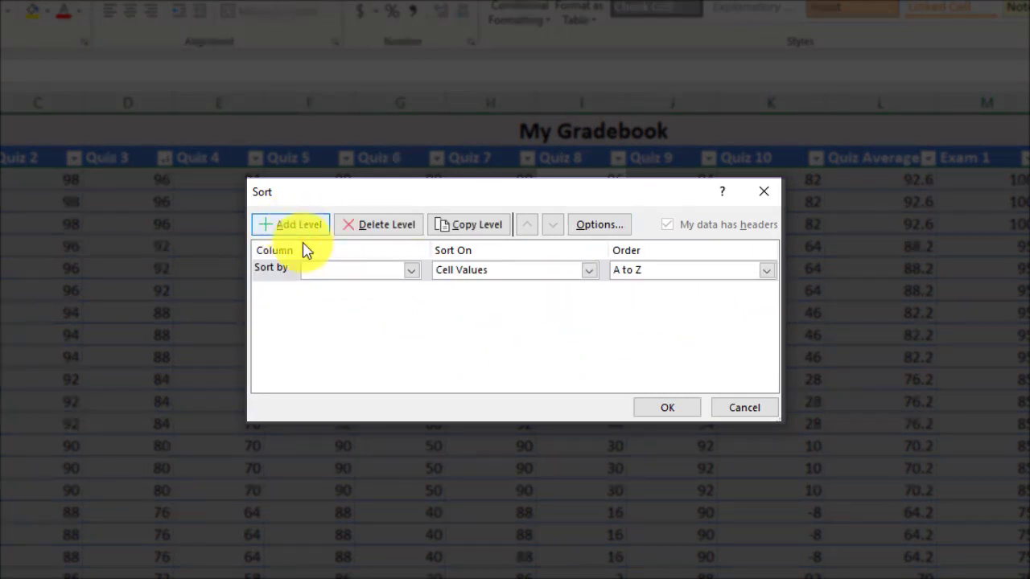
click(411, 270)
click(344, 286)
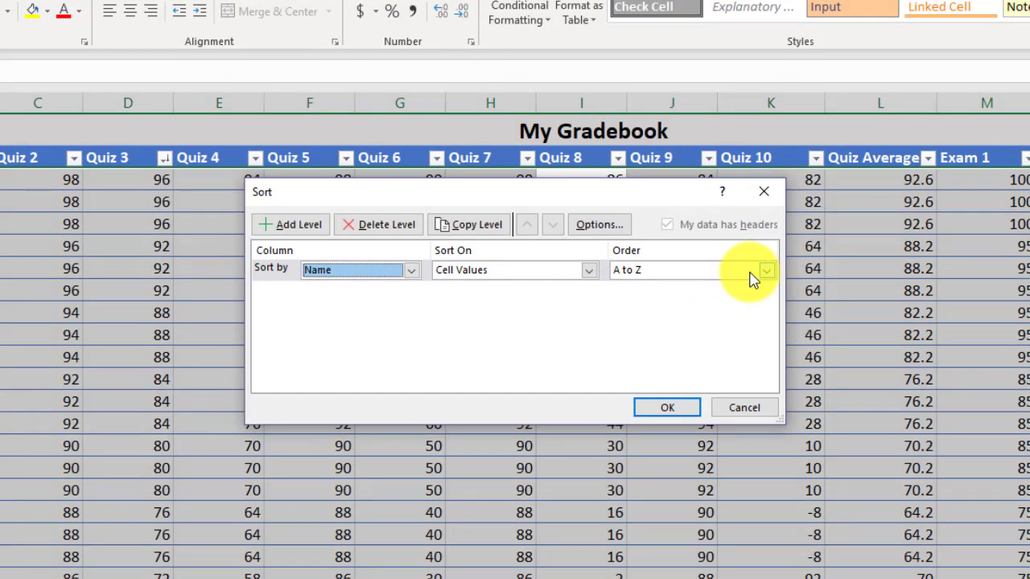
Step: Add a second sort level on the Quiz Average column, ordered Largest to Smallest
click(296, 229)
click(412, 291)
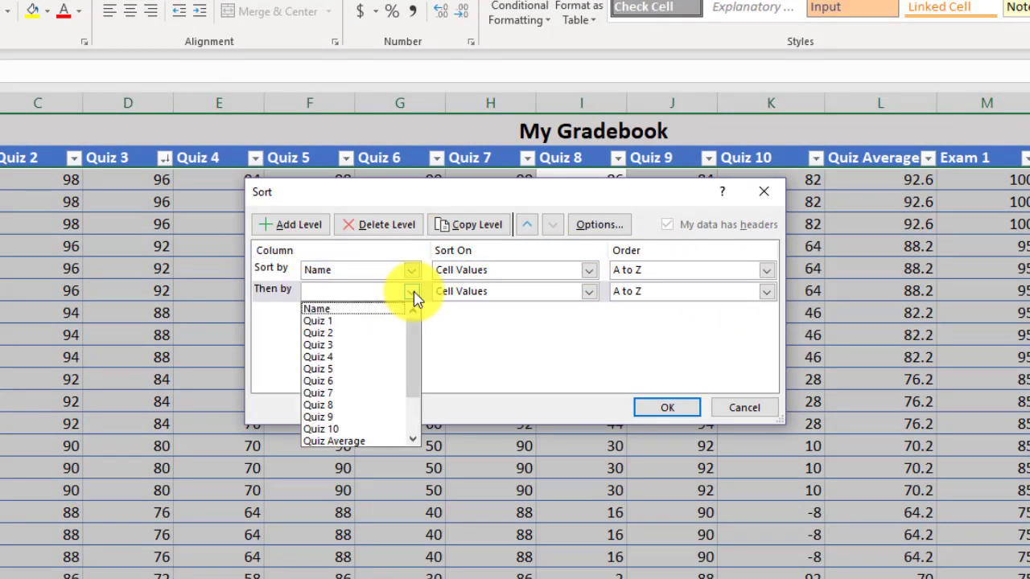
click(357, 442)
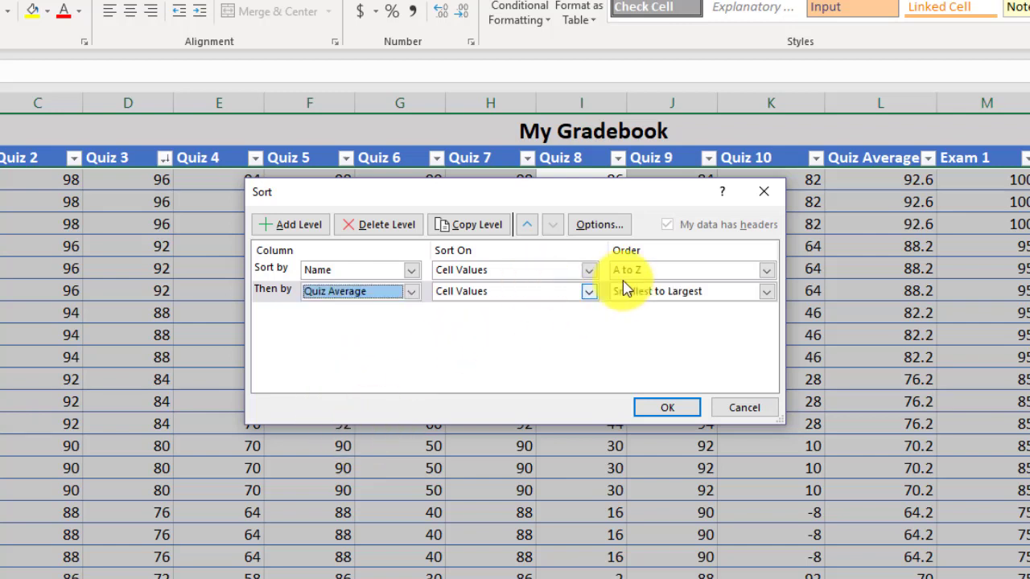
click(766, 297)
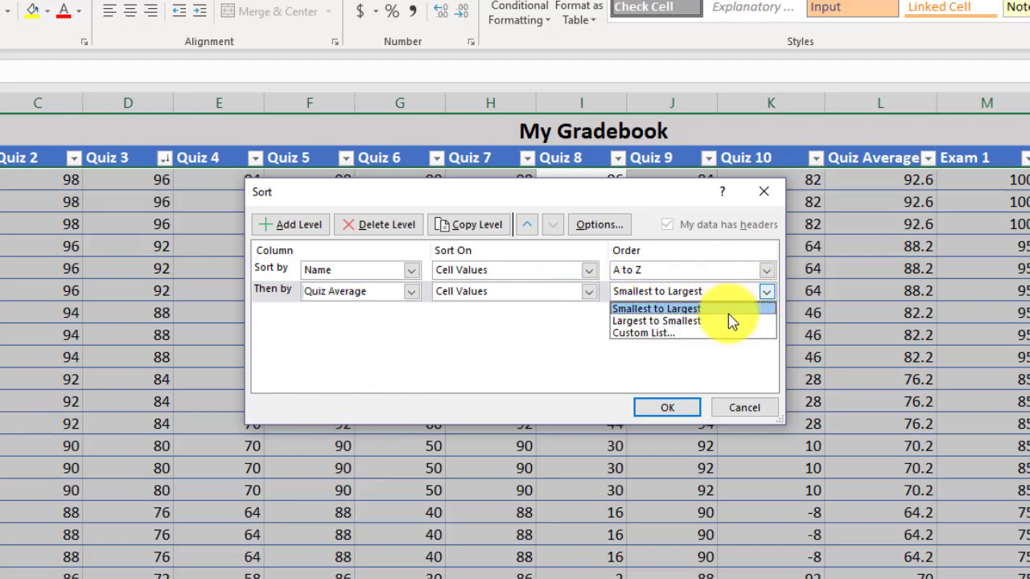
click(728, 320)
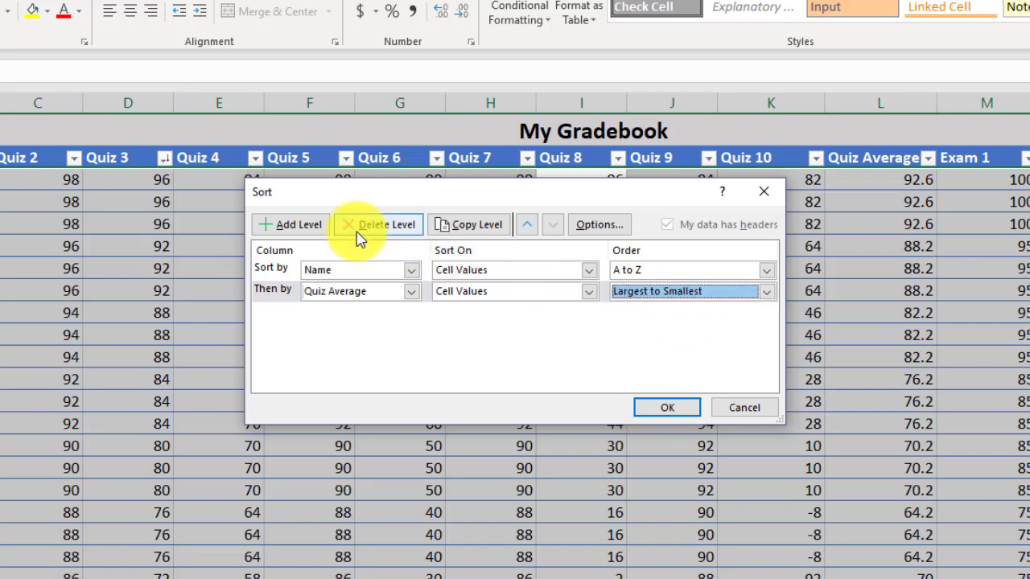
Step: Add a third sort level on the Final Grade column, ordered Largest to Smallest, and apply the custom sort
click(291, 225)
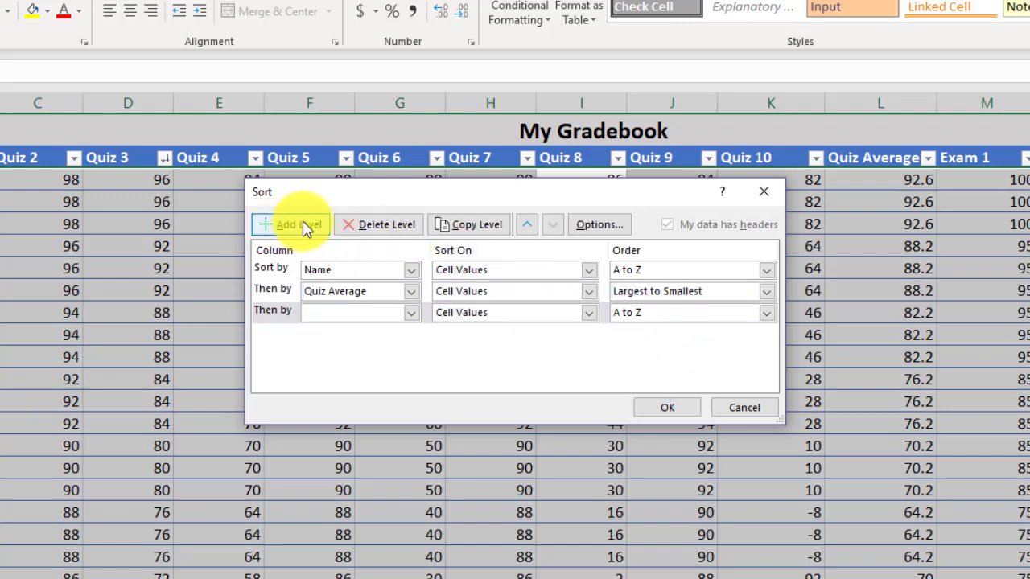
click(410, 312)
scroll(362, 378, down, 2)
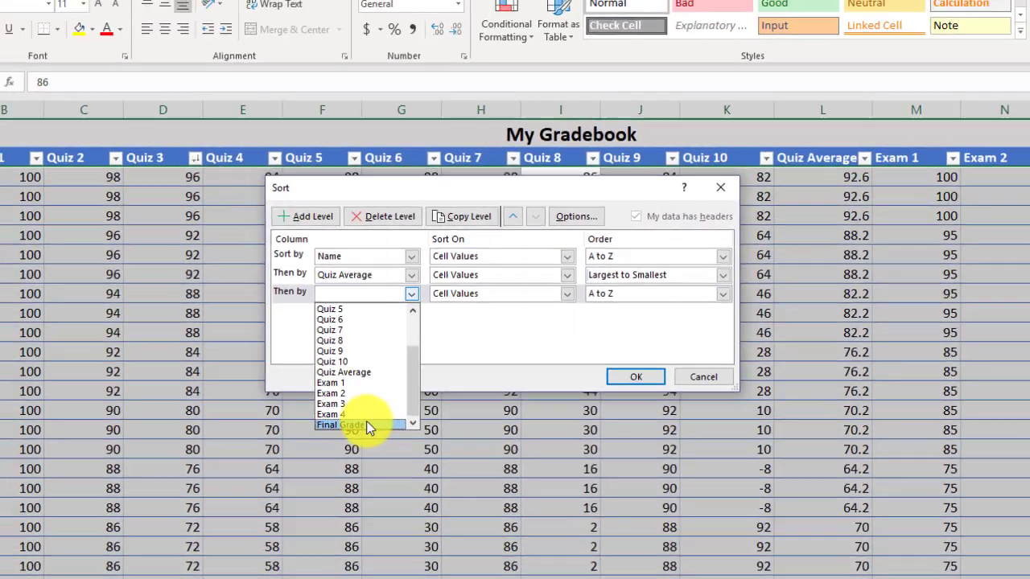
click(358, 462)
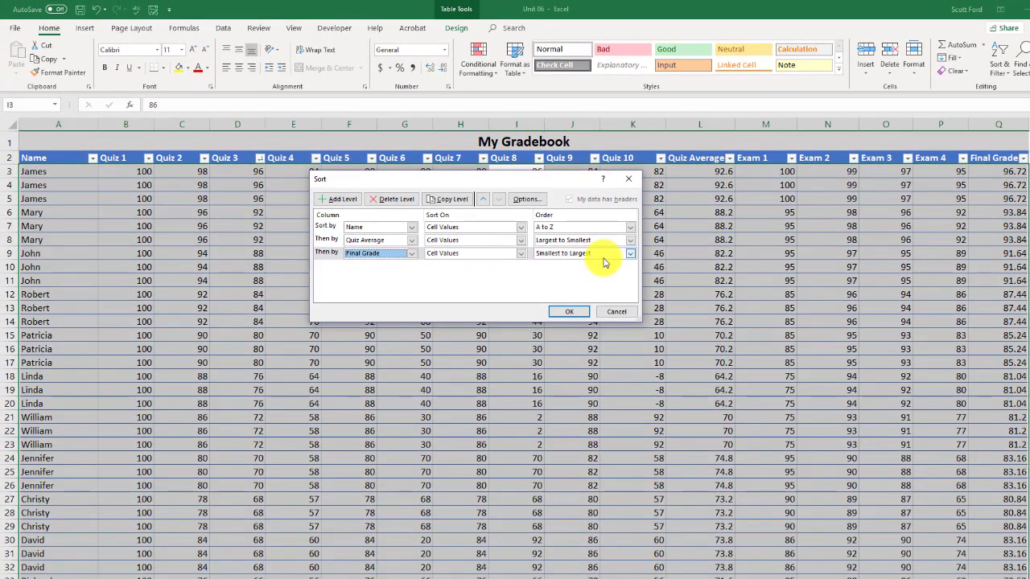
click(633, 255)
click(576, 272)
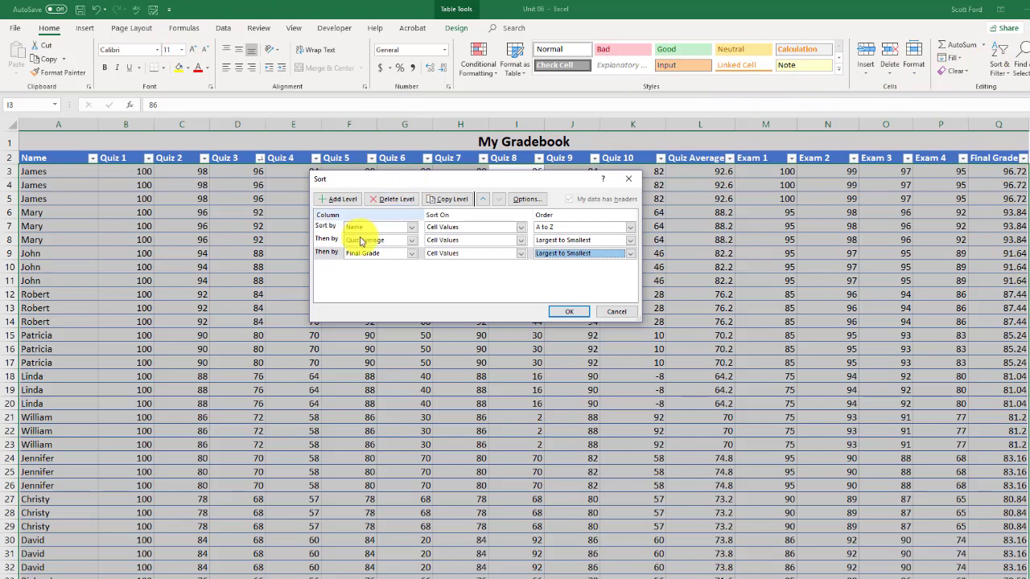
click(569, 312)
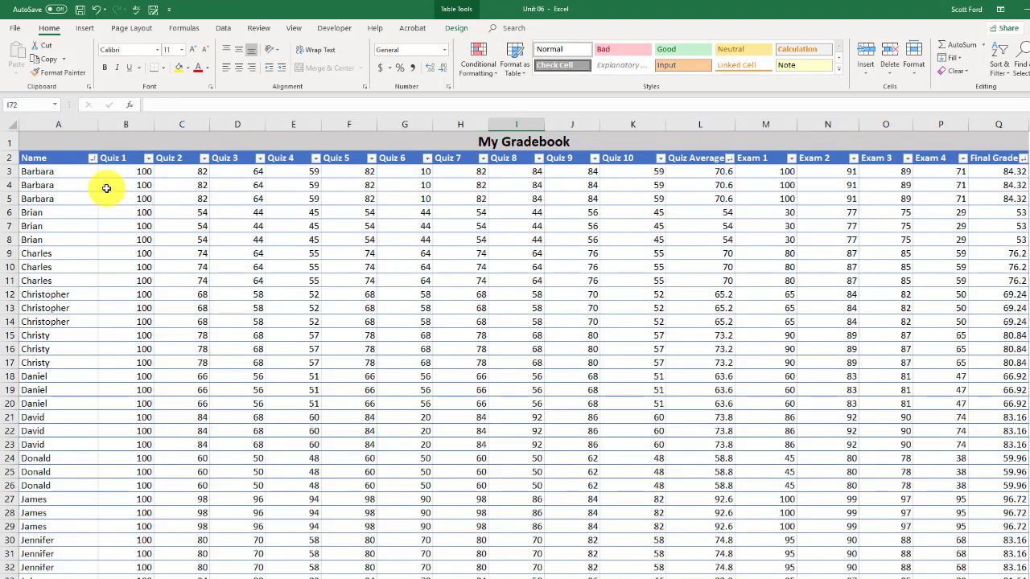